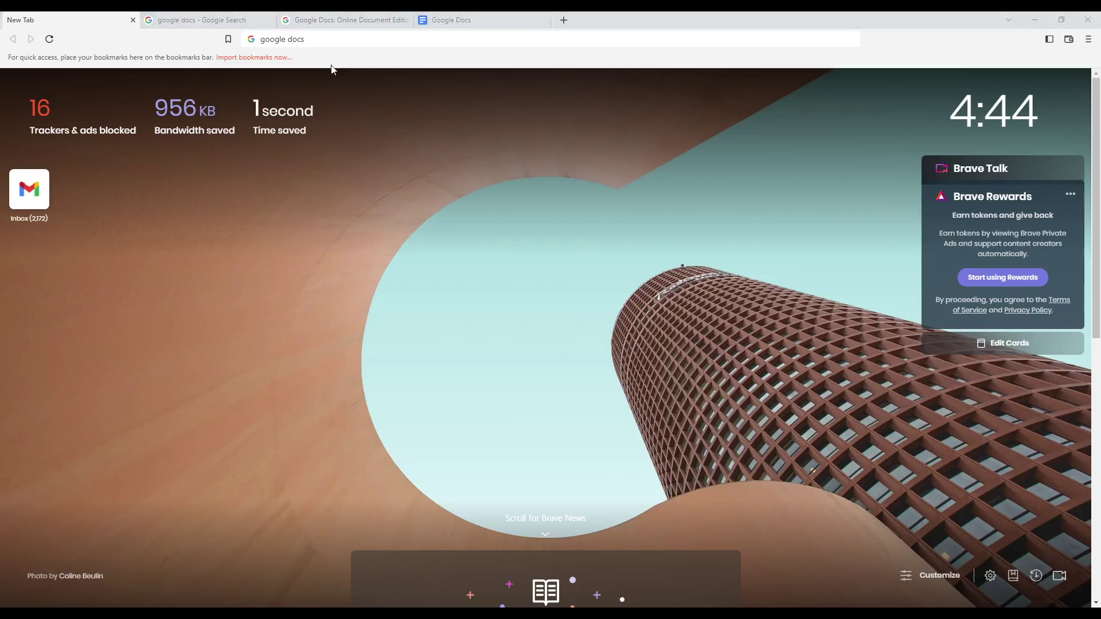
Step: Enter a web search query in Brave's address bar, then select and delete it
click(361, 42)
text(google docs how to edit table of contents)
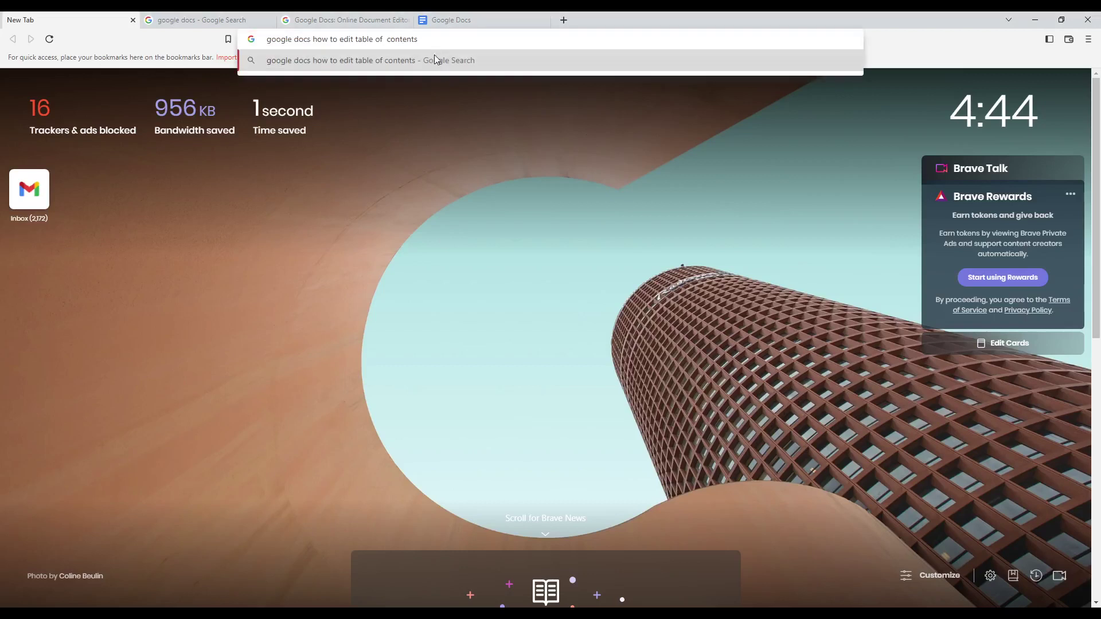
drag(419, 39, 264, 42)
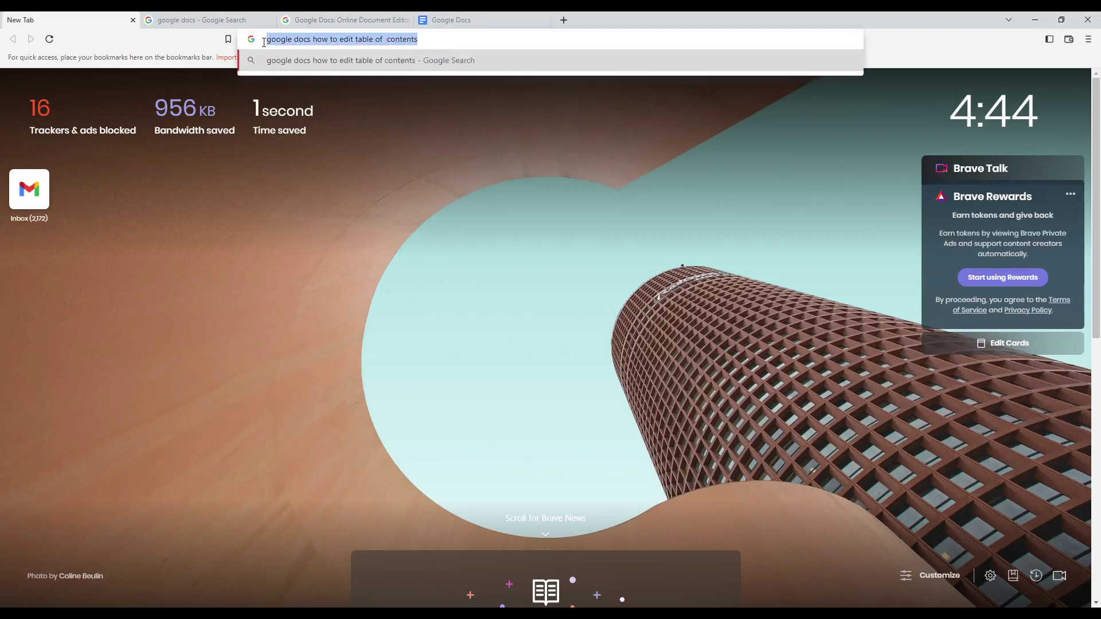
click(463, 151)
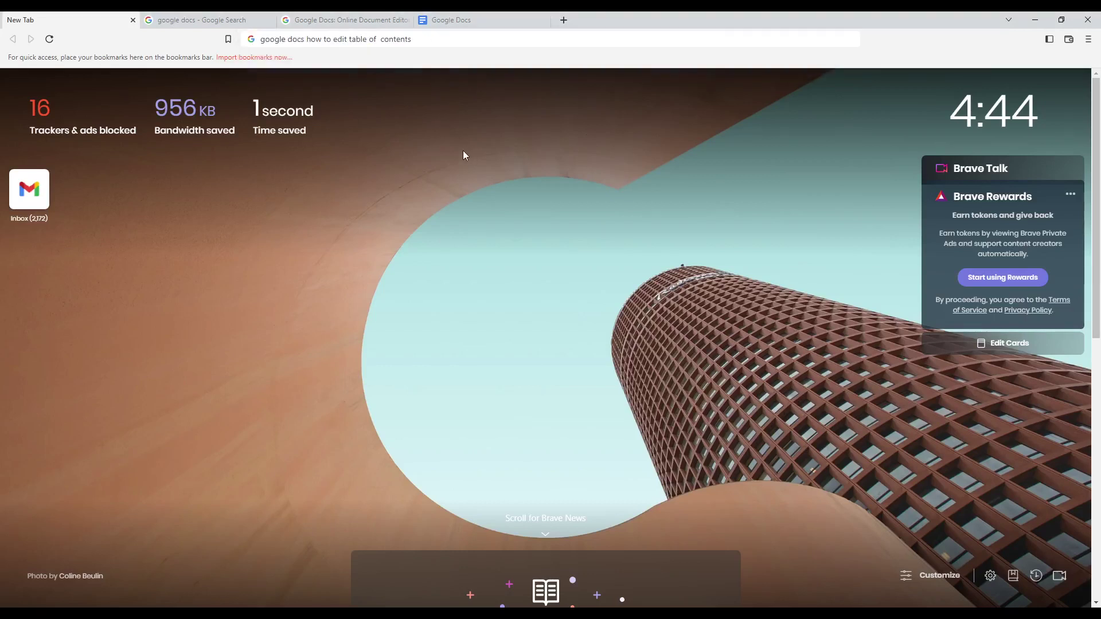
click(434, 42)
key(Delete)
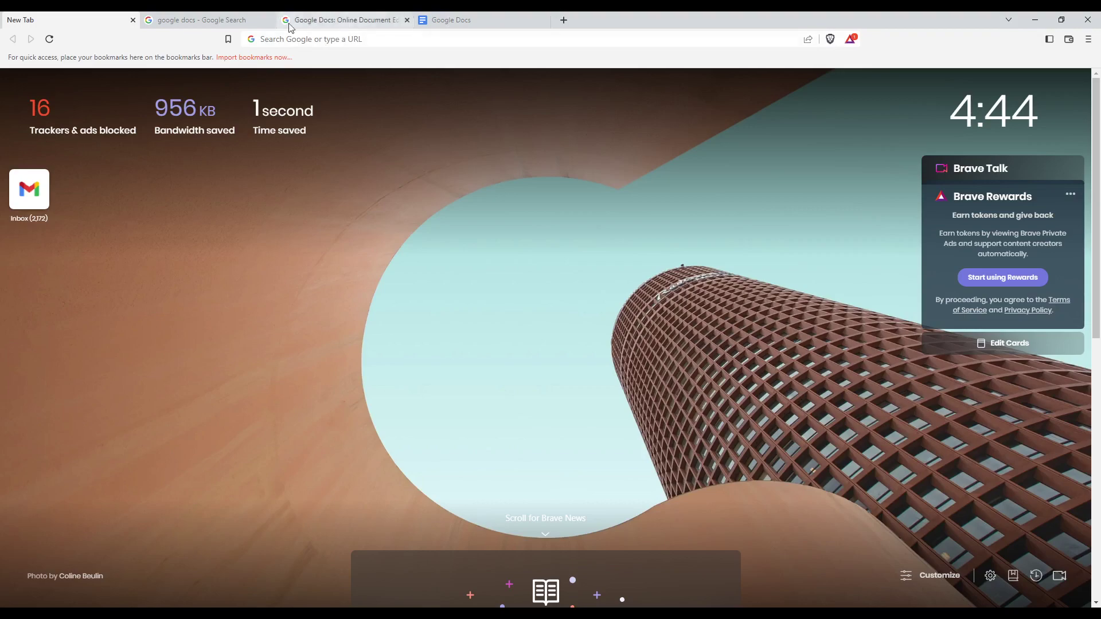
Step: Switch to the 'google docs' results and open the Google Docs Workspace overview page
click(192, 17)
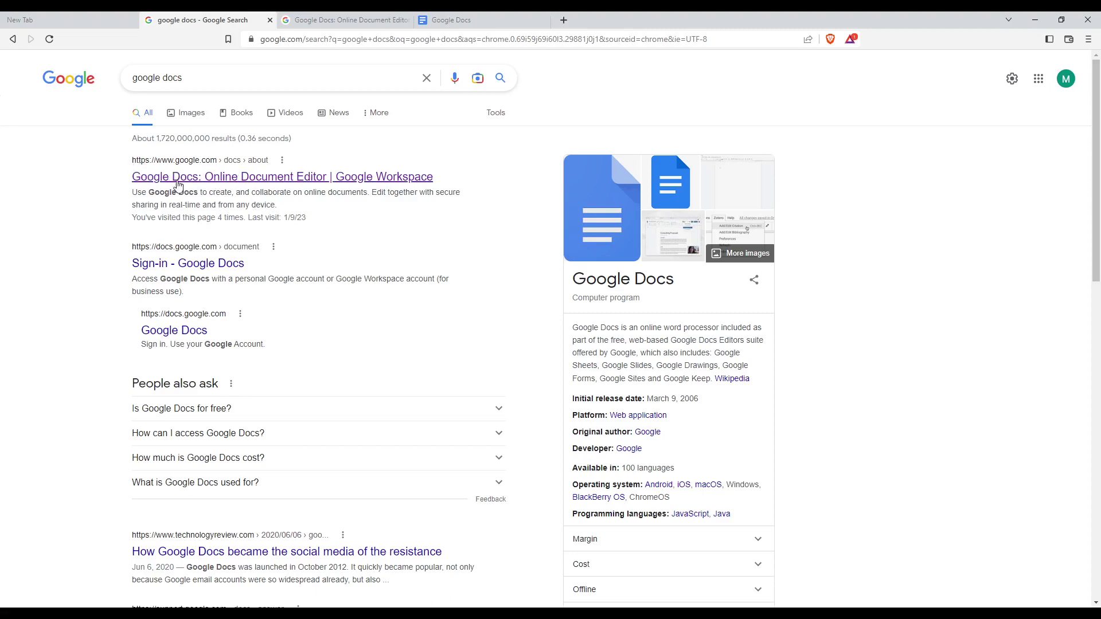
click(293, 183)
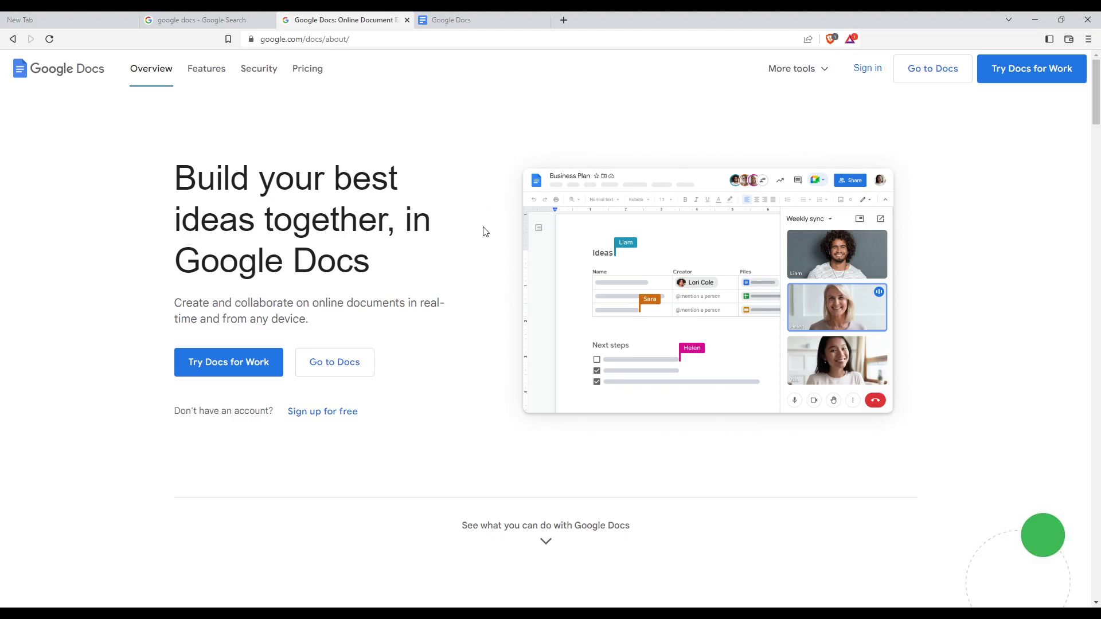
drag(174, 415, 316, 433)
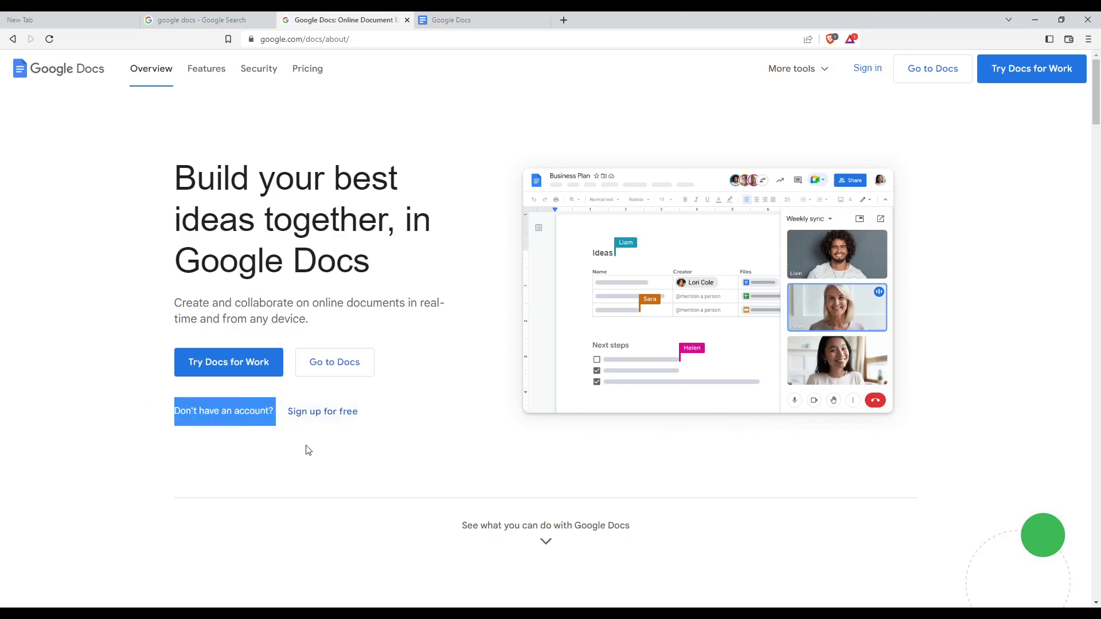
click(307, 444)
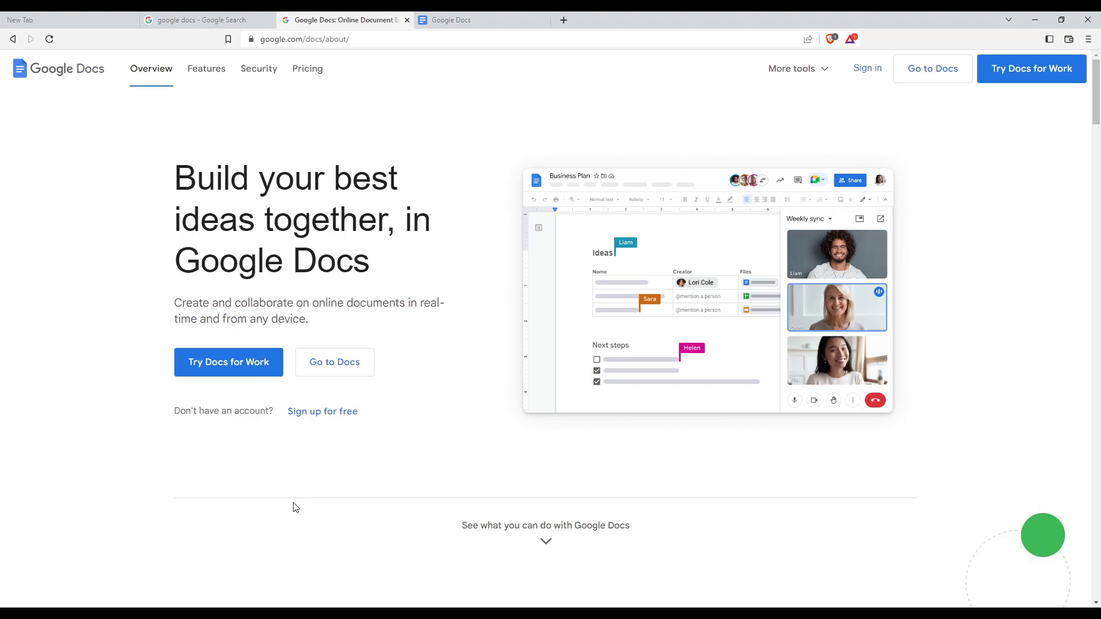
Step: On the Docs home page, browse and close the template gallery, then open the Untitled document
click(452, 18)
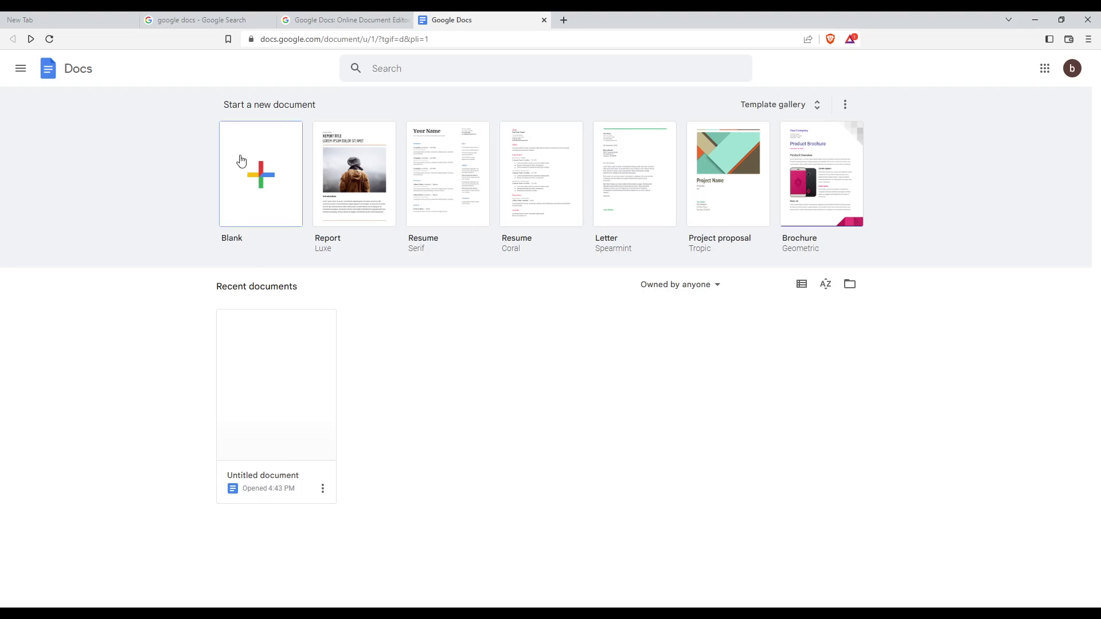
click(778, 104)
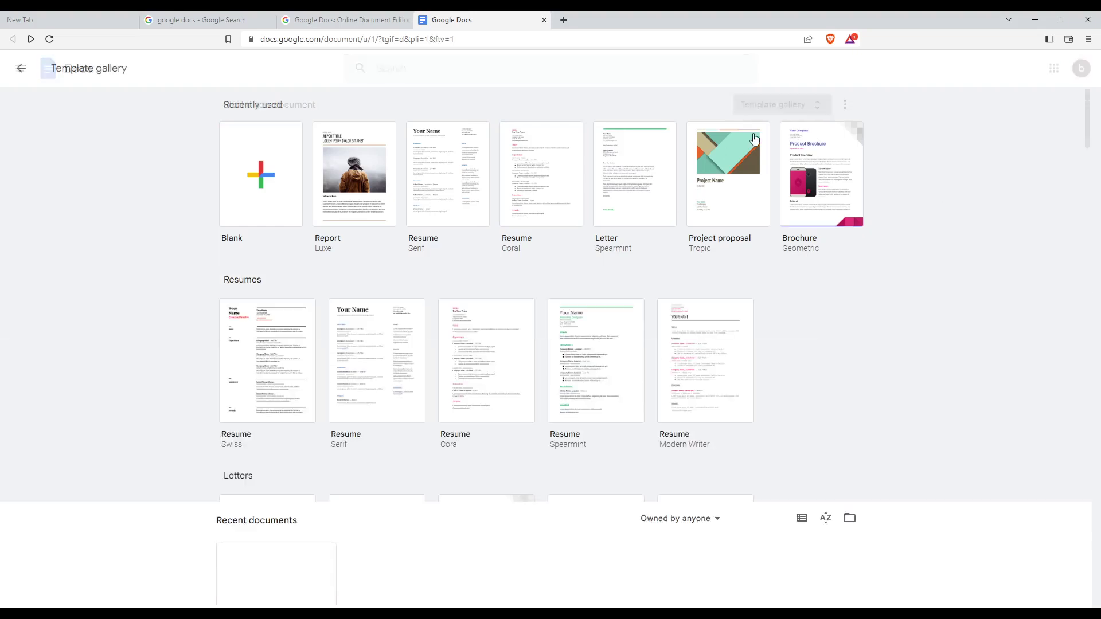
click(21, 68)
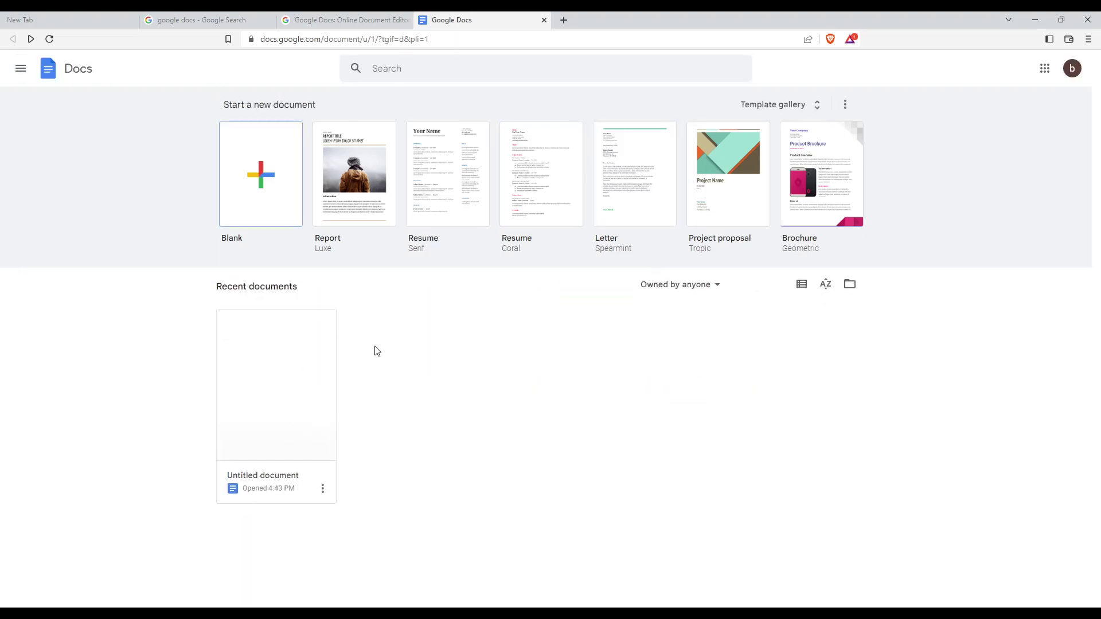
click(292, 349)
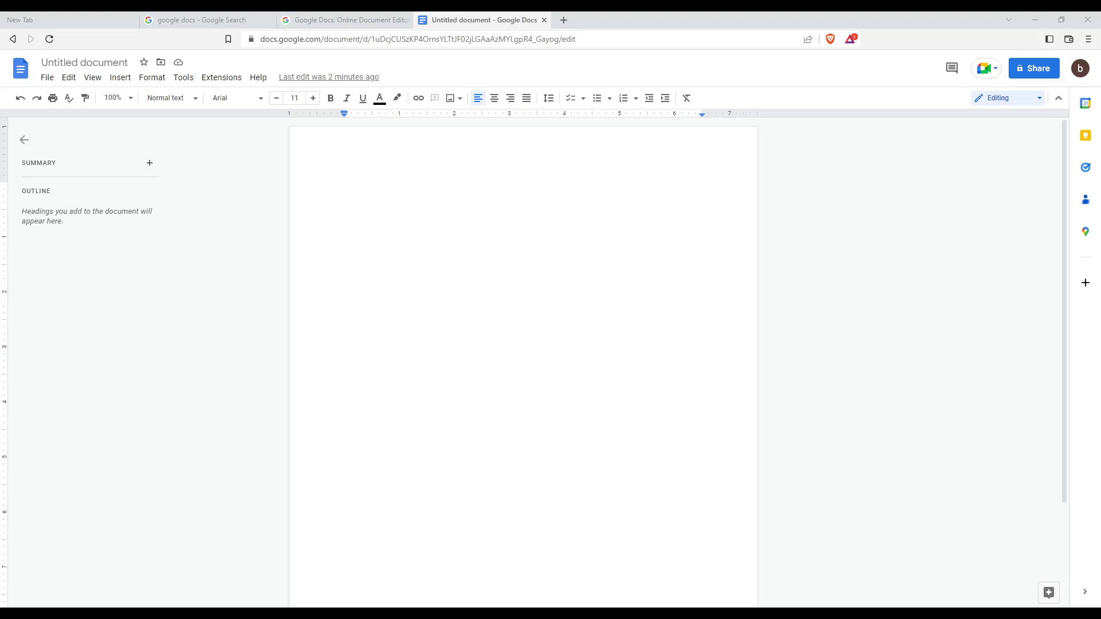
Step: Type a numbered list starting '1. Test', then 'Hello' and a filler third item
click(363, 184)
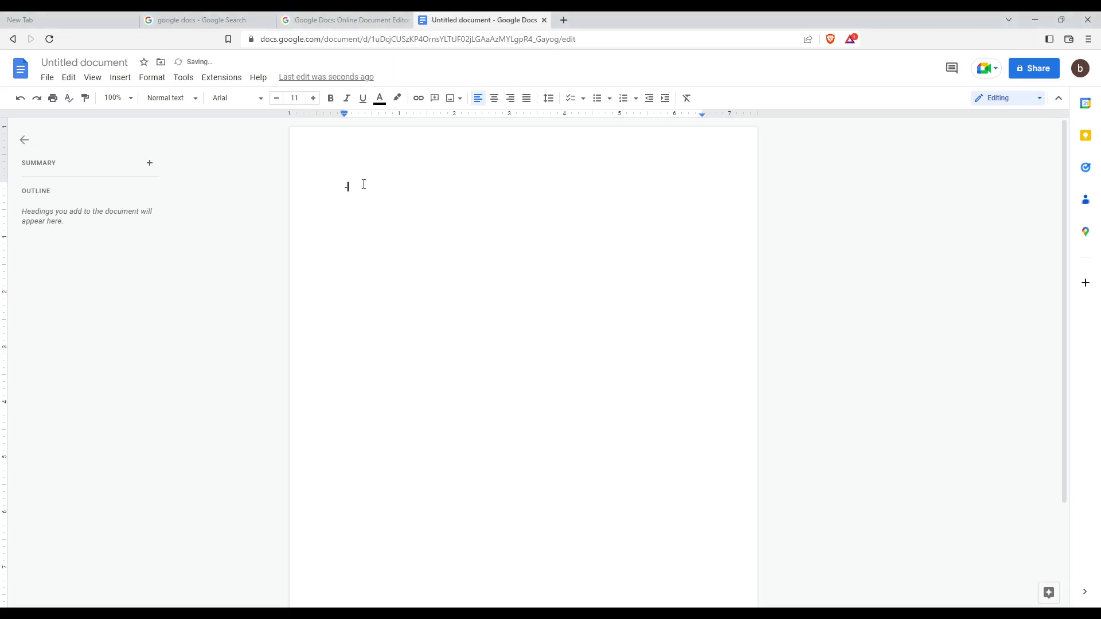
key(BackSpace)
text(1)
text(. )
text(Test)
key(Return)
text(Hello)
key(Return)
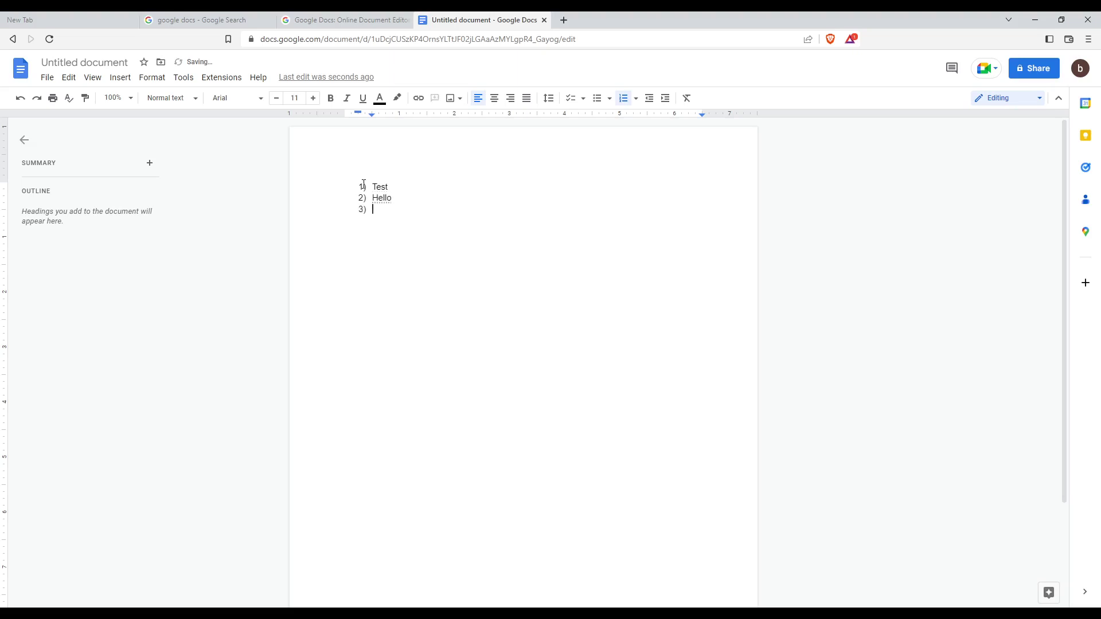
text(aodf)
text(hlaj)
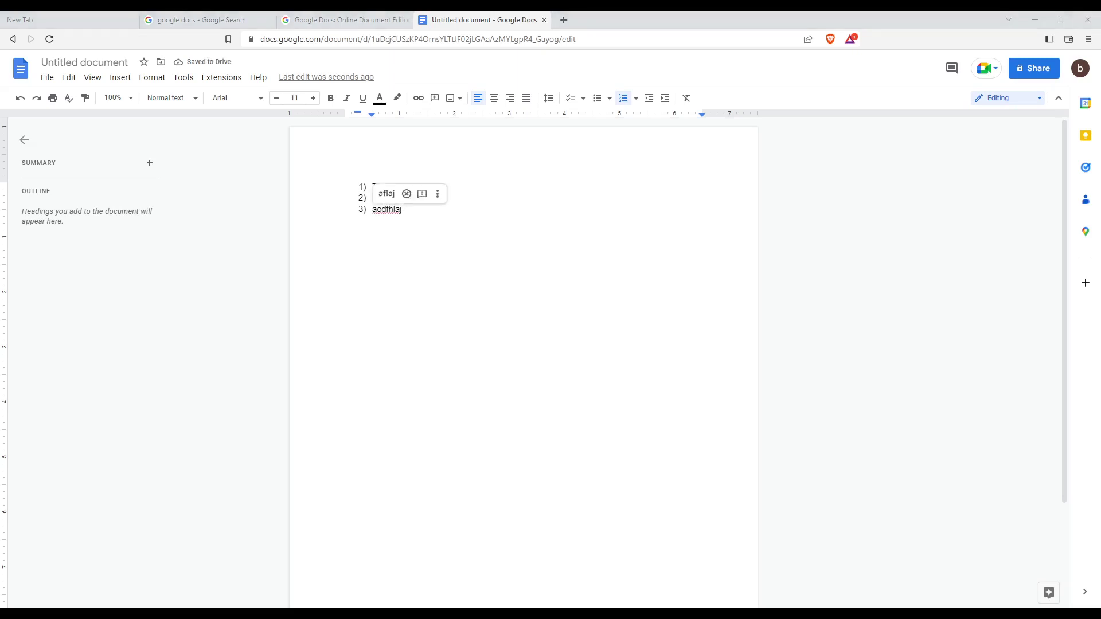
Step: Insert a plain-text table of contents, undo it, and add an empty line after Aodfhlaj
click(119, 76)
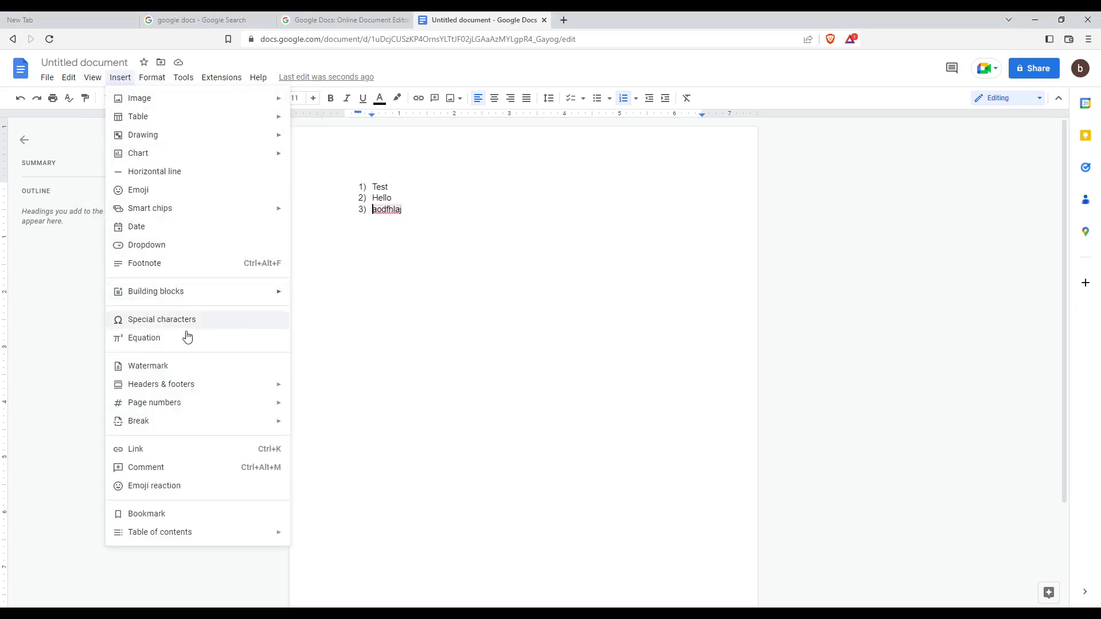
mouse_move(159, 532)
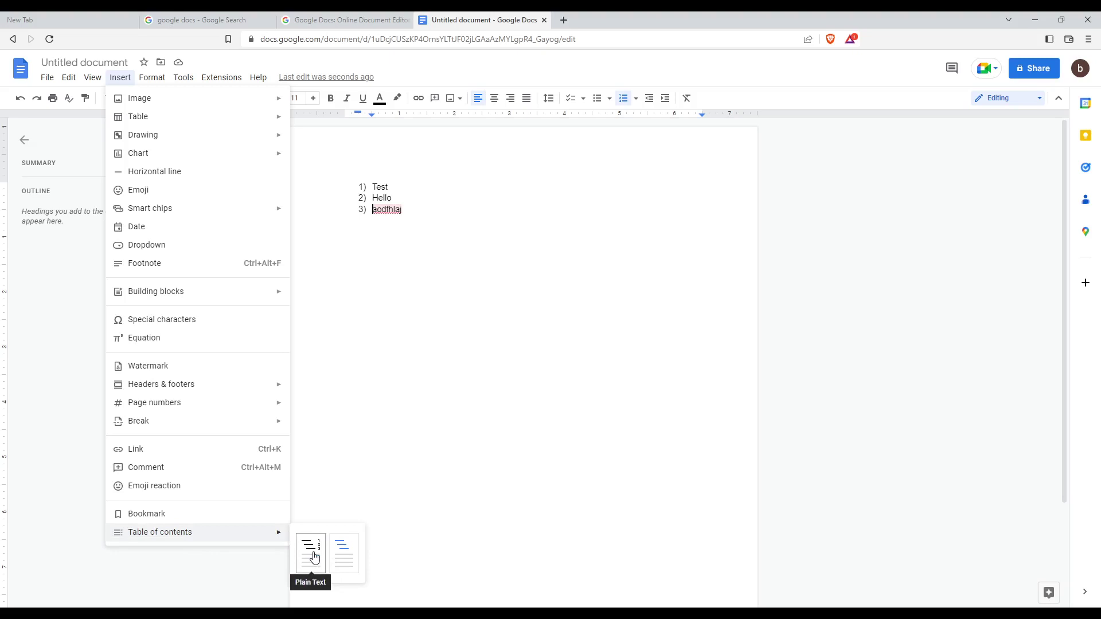
click(311, 555)
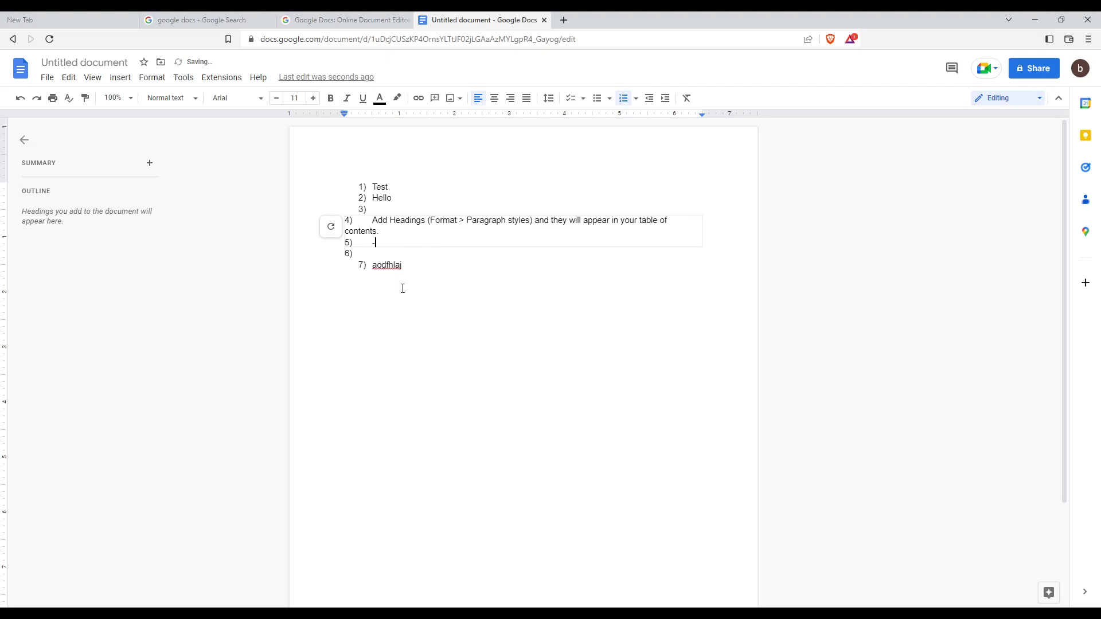
key(ctrl+z)
click(419, 219)
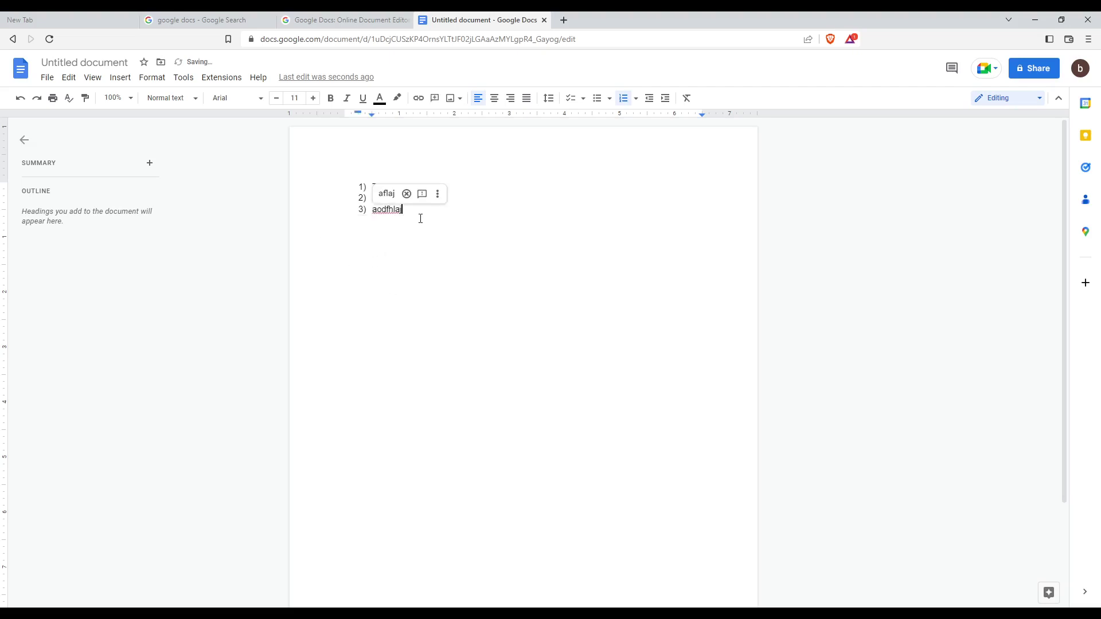
key(Return)
key(Return)
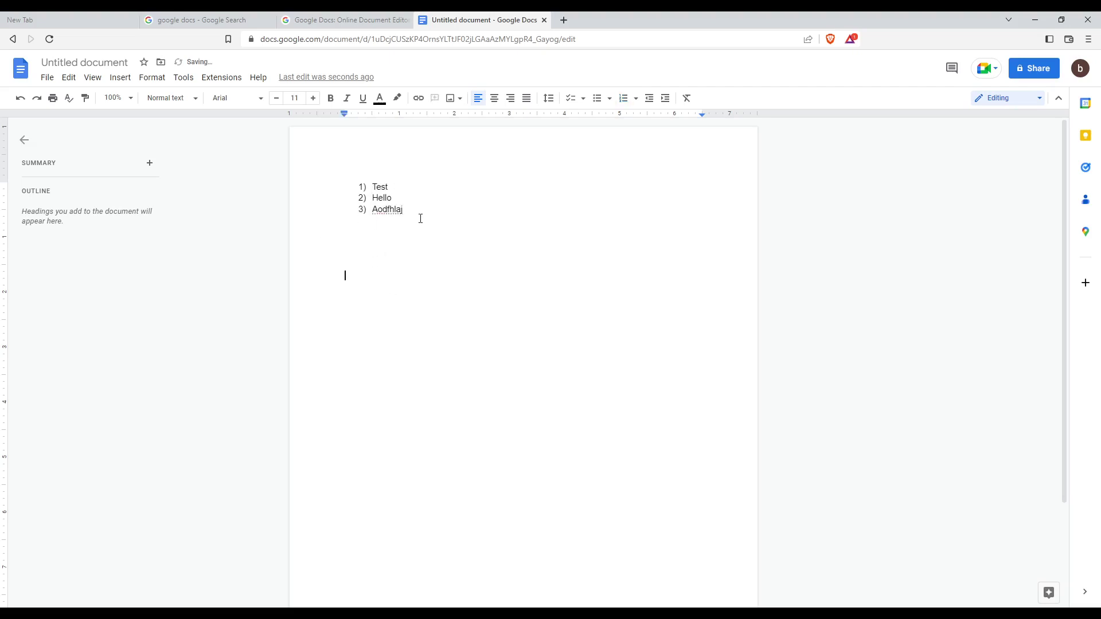
Step: Insert a table of contents on the empty line below the numbered list
click(115, 80)
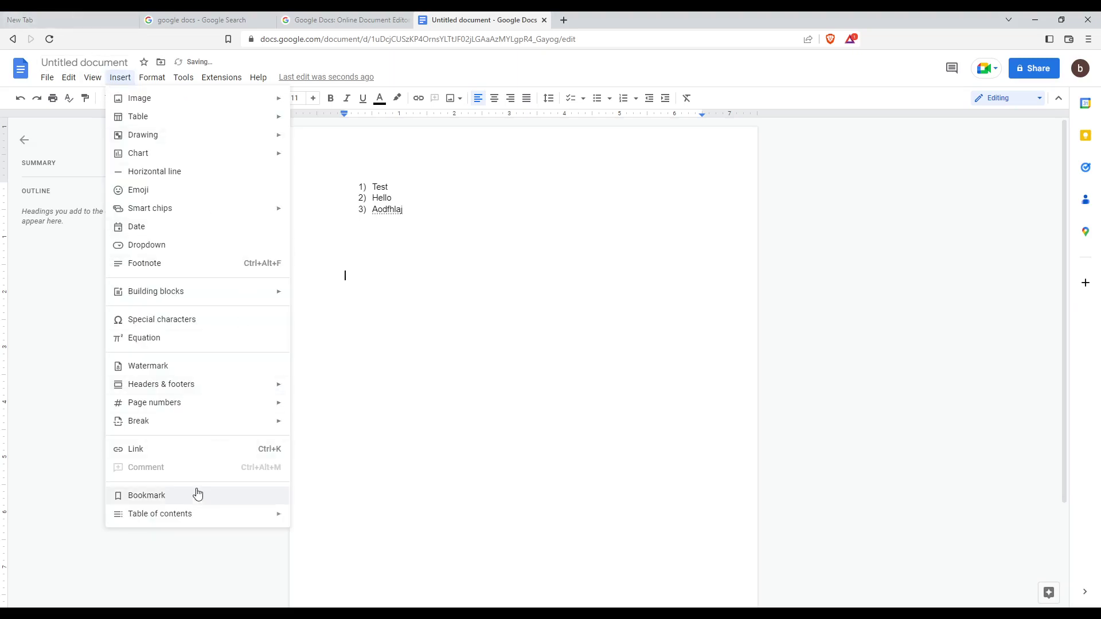
click(320, 530)
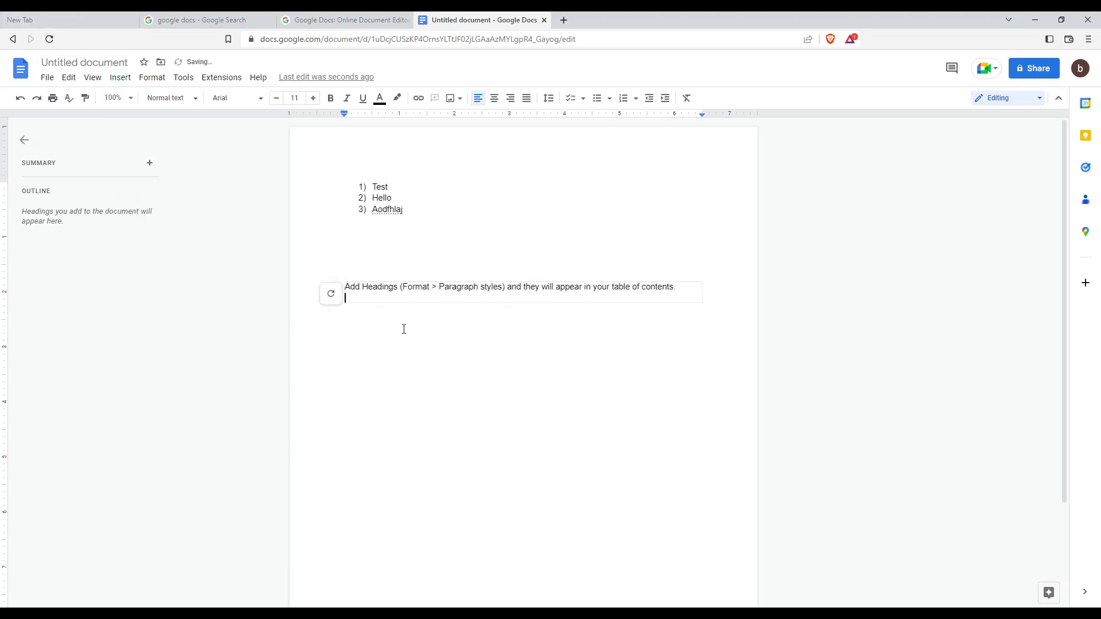
drag(349, 287, 400, 286)
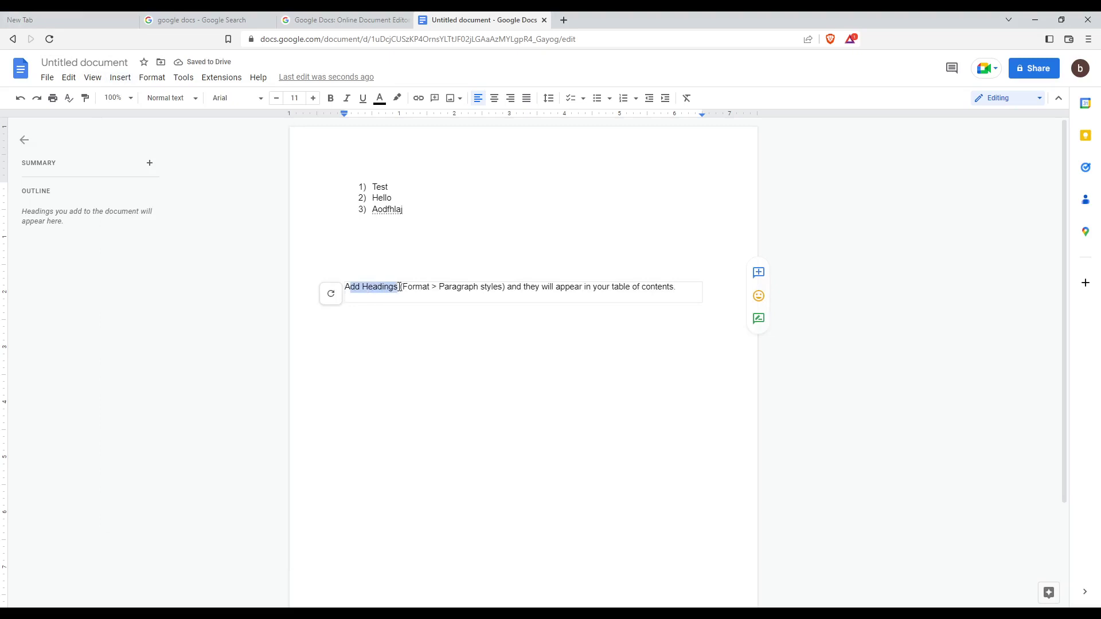
click(419, 286)
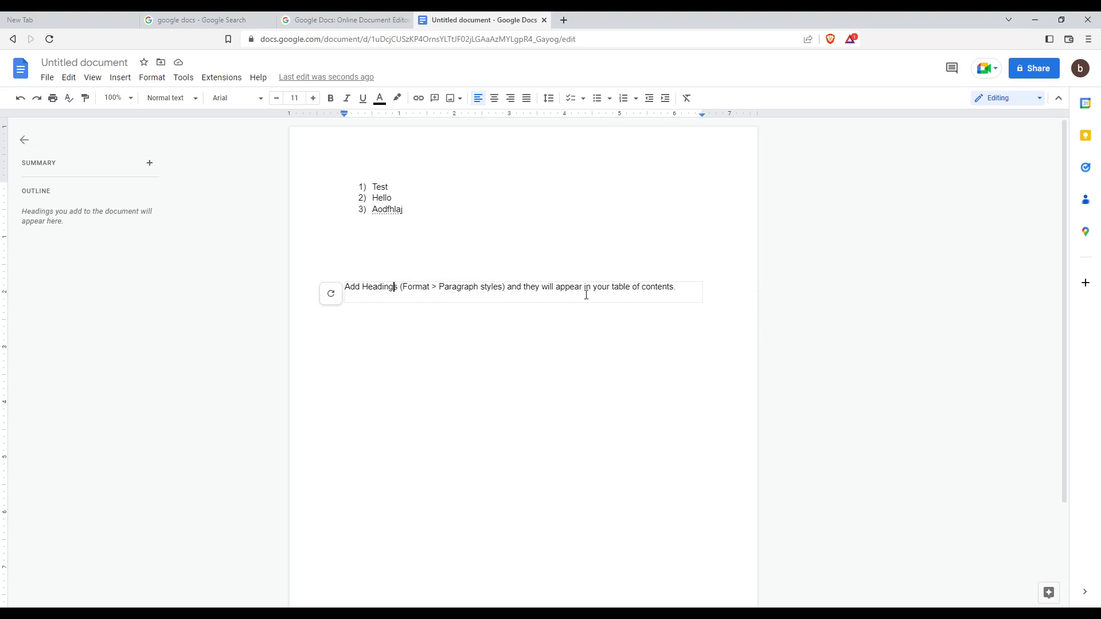
click(825, 287)
text(-)
Step: Delete the stray dash after Test and select the three list items
drag(408, 216, 342, 184)
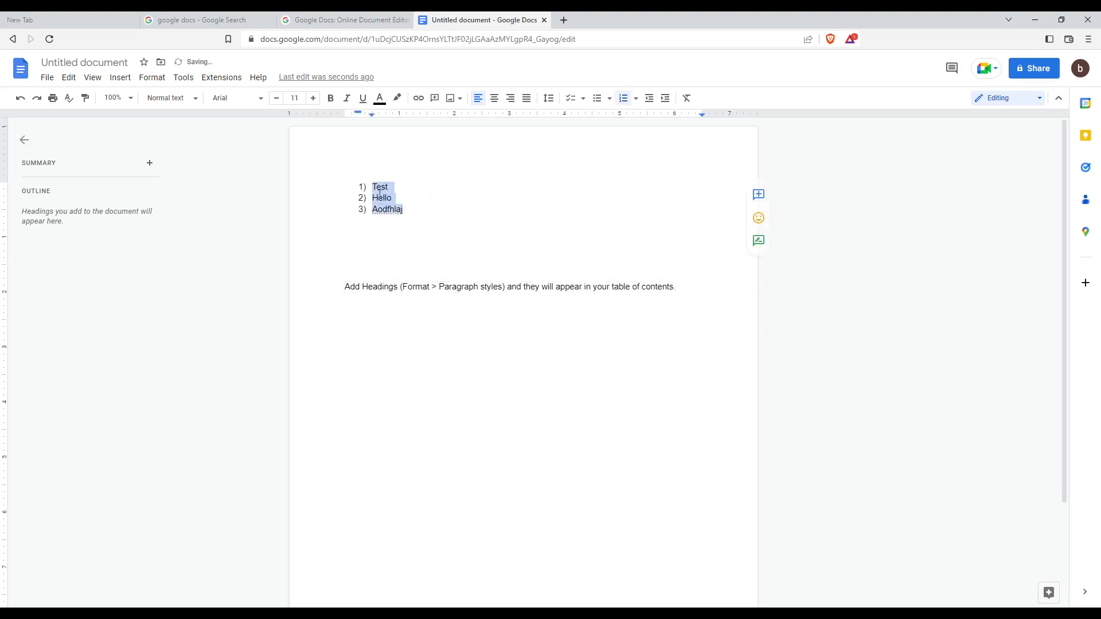
click(831, 181)
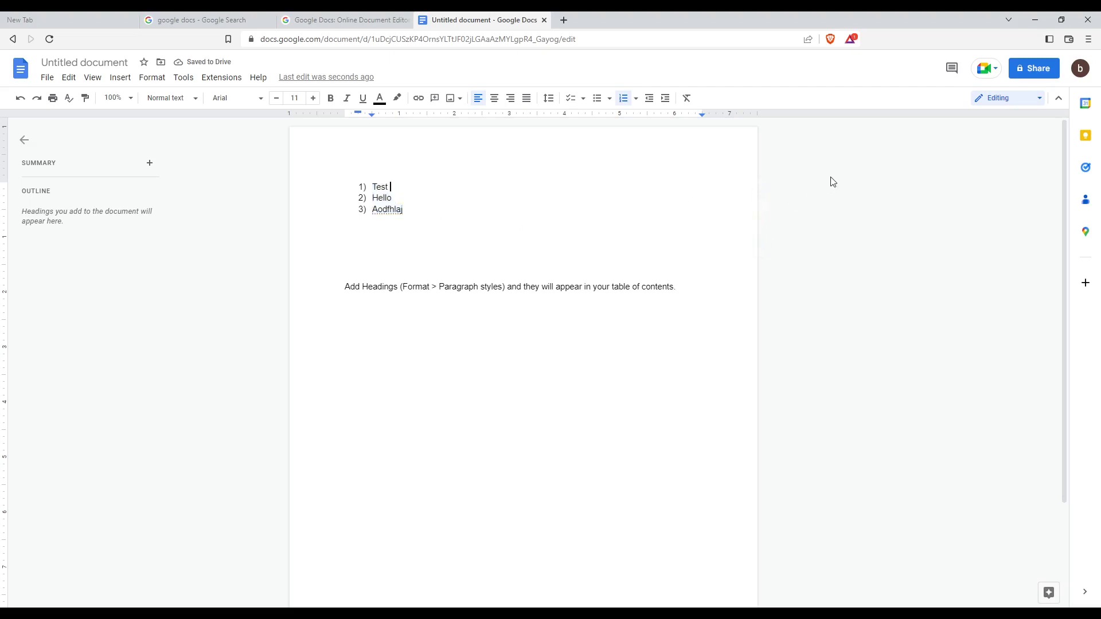
text(-)
key(BackSpace)
drag(421, 207, 365, 183)
Step: Apply Heading 1 to Test, Hello and Aodfhlaj, then refresh the table of contents
click(185, 103)
mouse_move(198, 250)
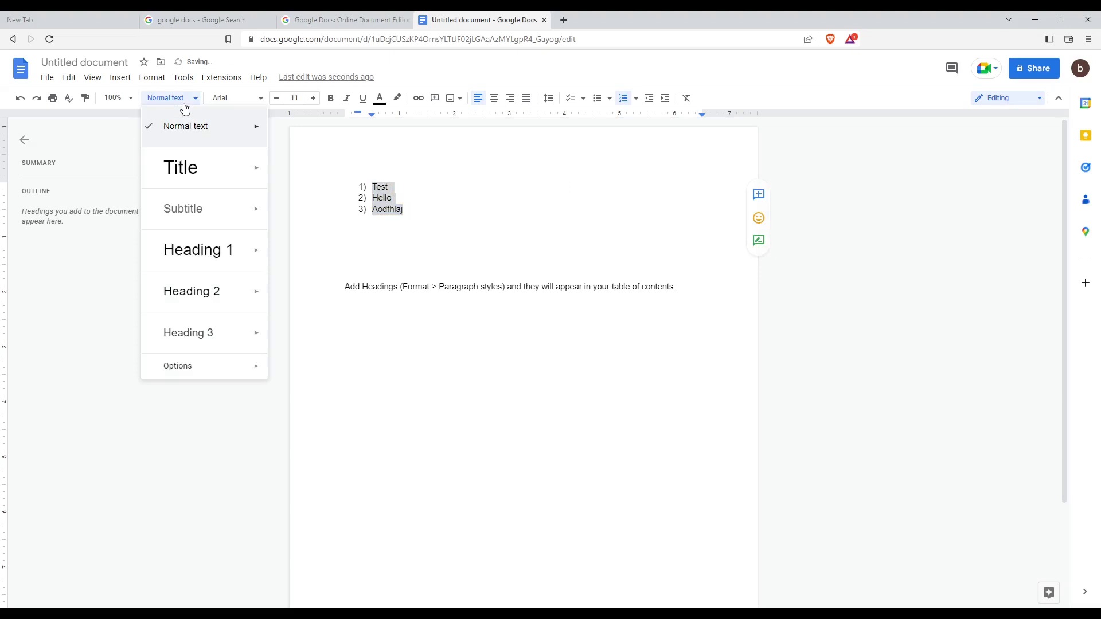
click(288, 246)
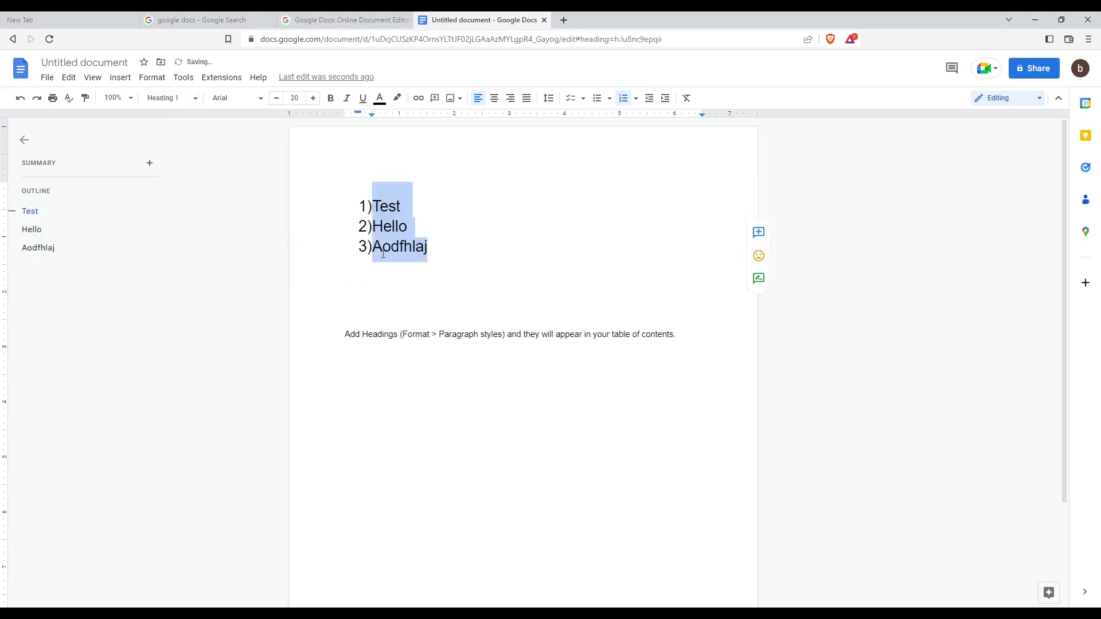
click(164, 97)
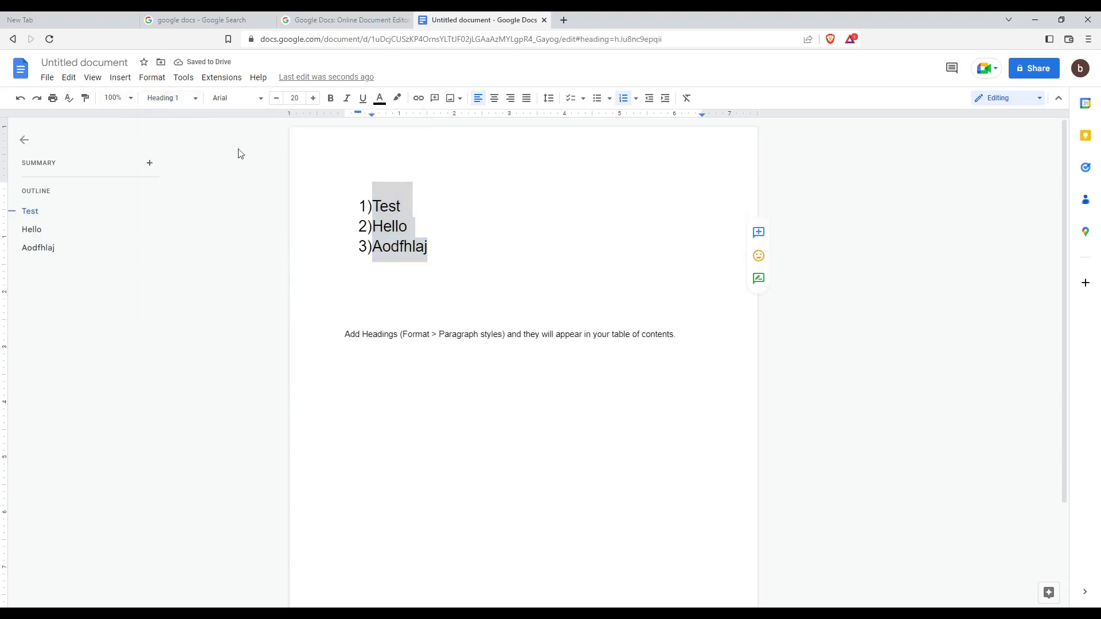
click(422, 335)
click(330, 342)
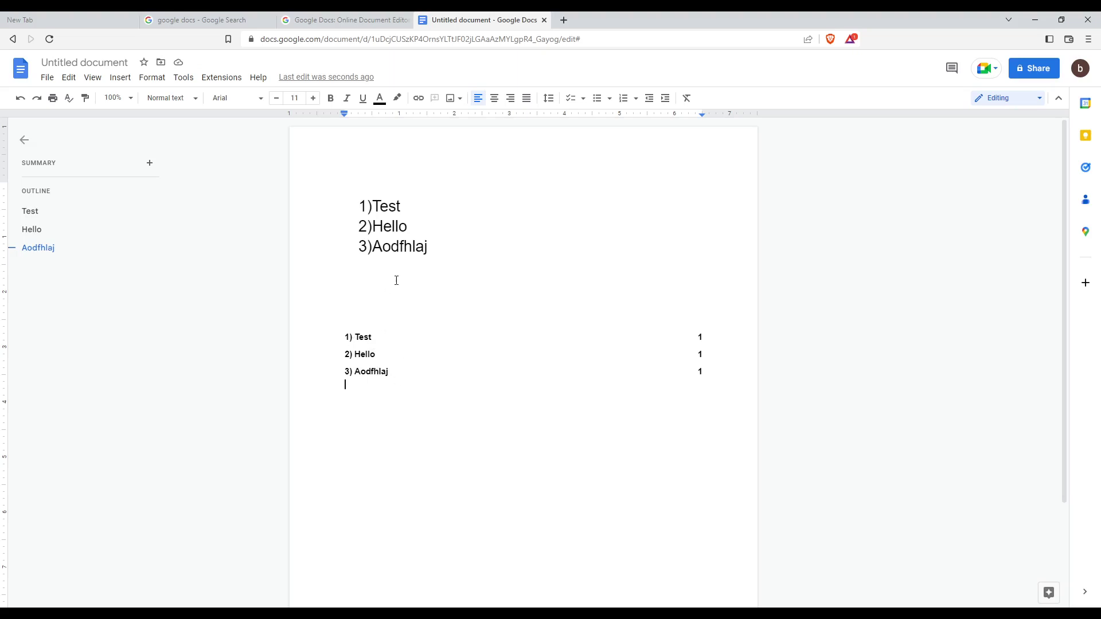
Step: Replace the third heading's text Aodfhlaj with 'Nice to mee you'
click(404, 247)
drag(429, 247, 352, 191)
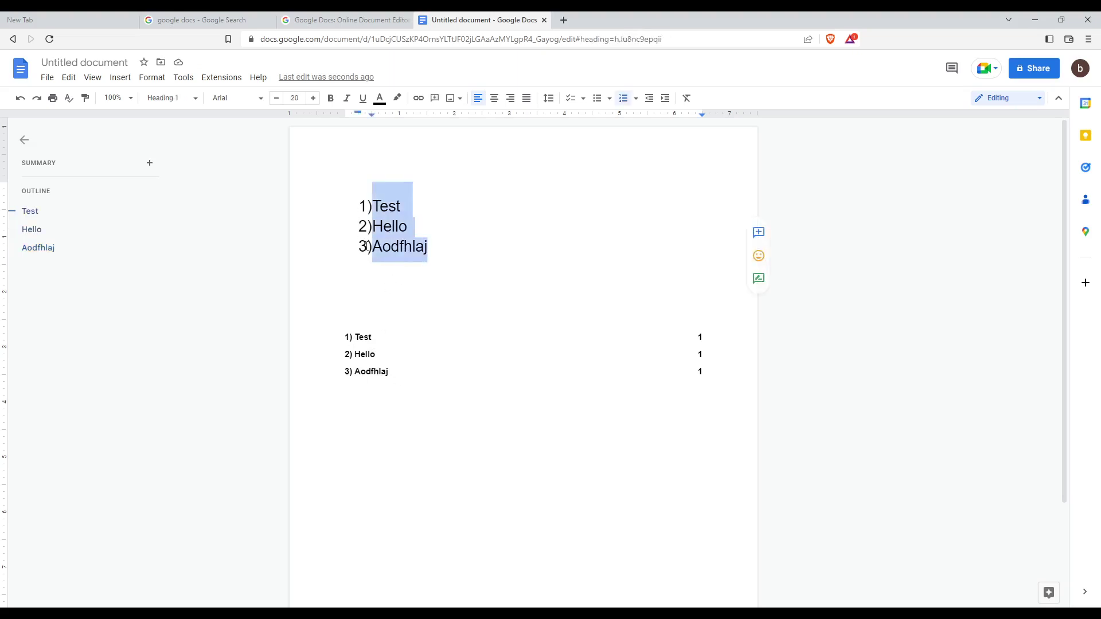
click(432, 252)
key(BackSpace)
key(BackSpace)
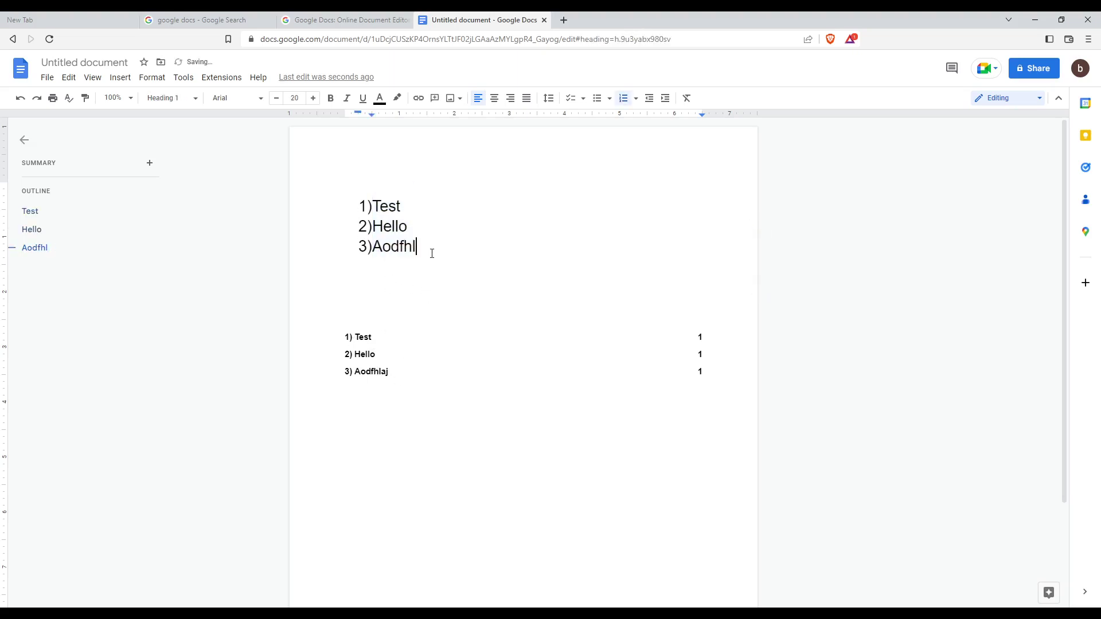
key(BackSpace)
key(BackSpace)
key(BackSpace)
key(BackSpace)
key(BackSpace)
key(BackSpace)
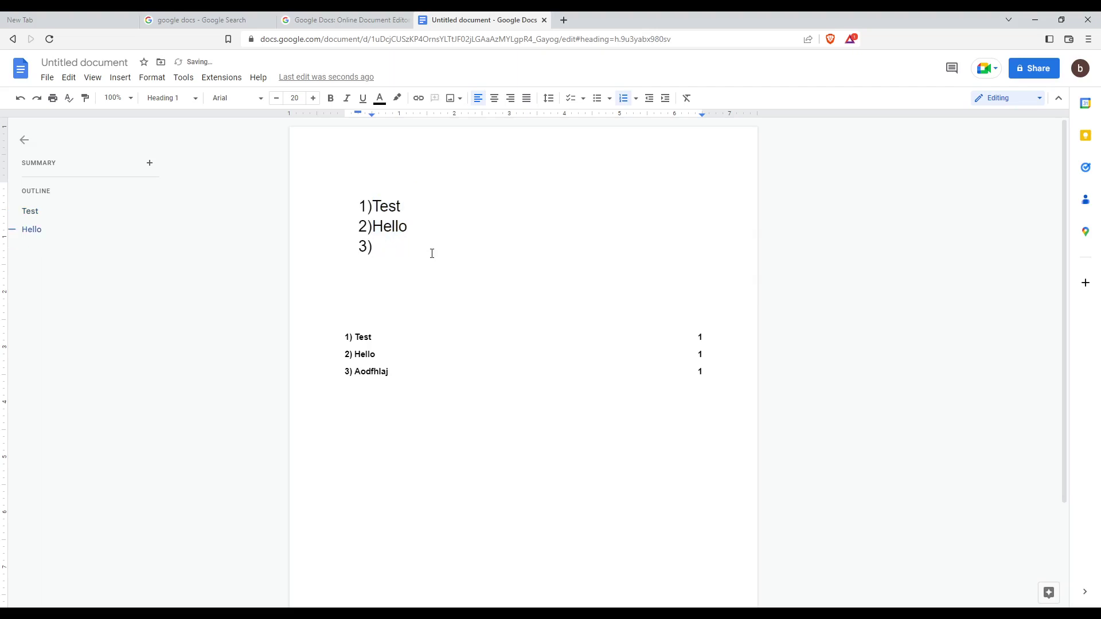
text(N)
text(ice to mee )
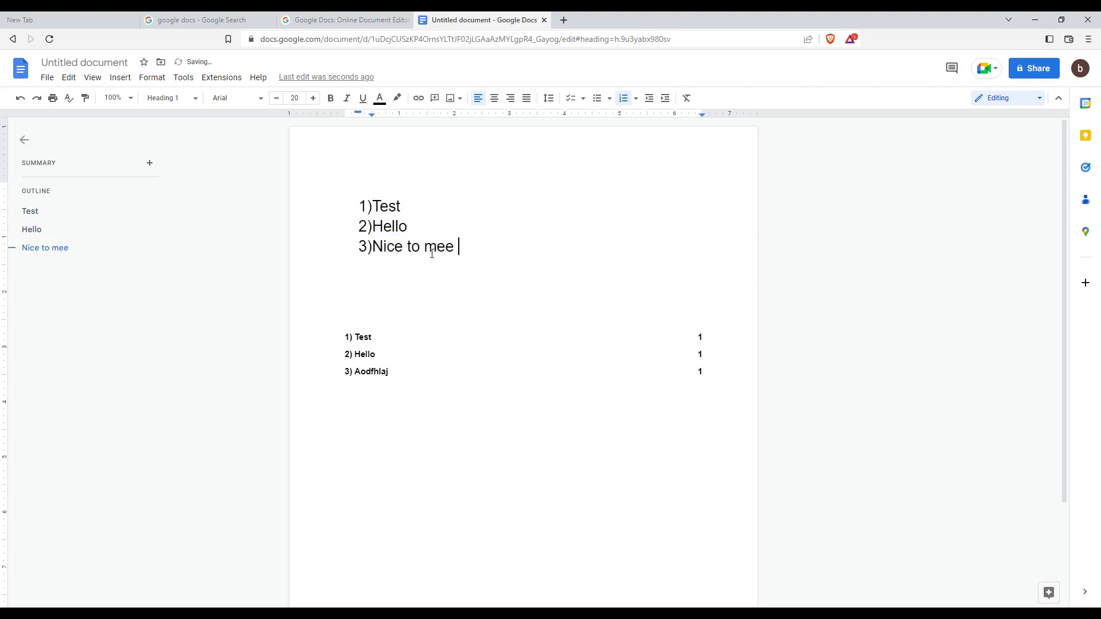
text(you)
Step: Refresh the table of contents so it lists Test, Hello and Nice to mee you
click(424, 366)
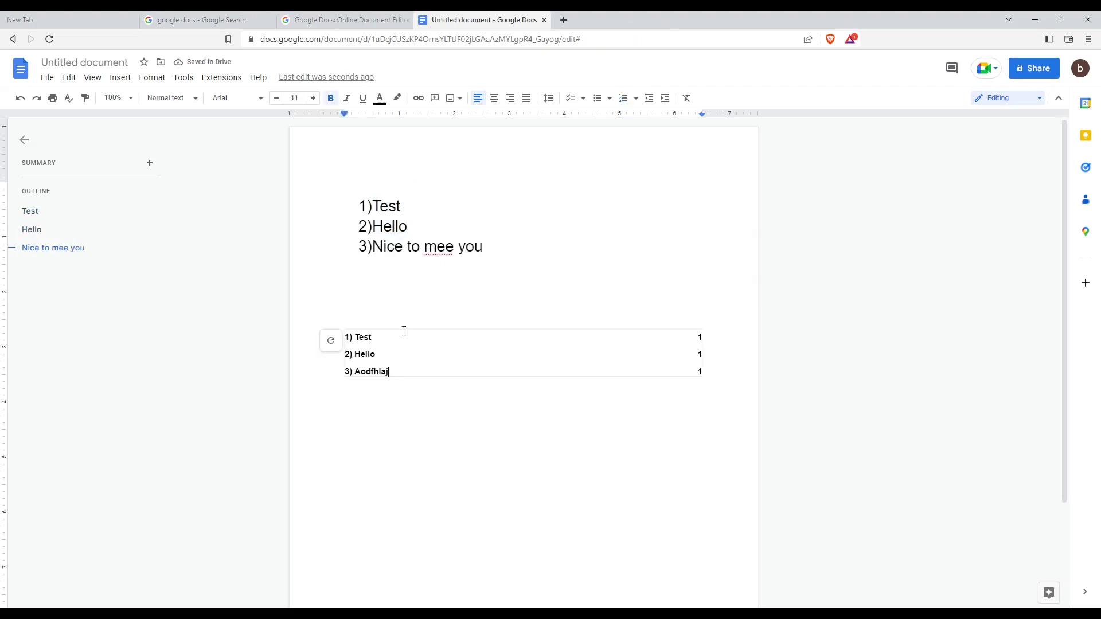
click(330, 341)
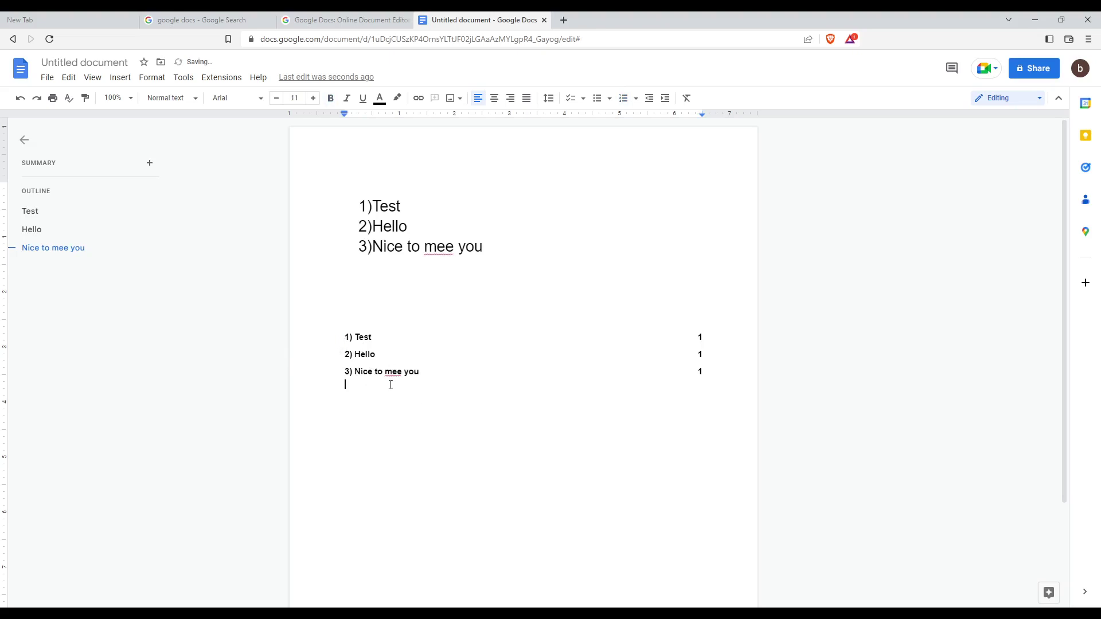